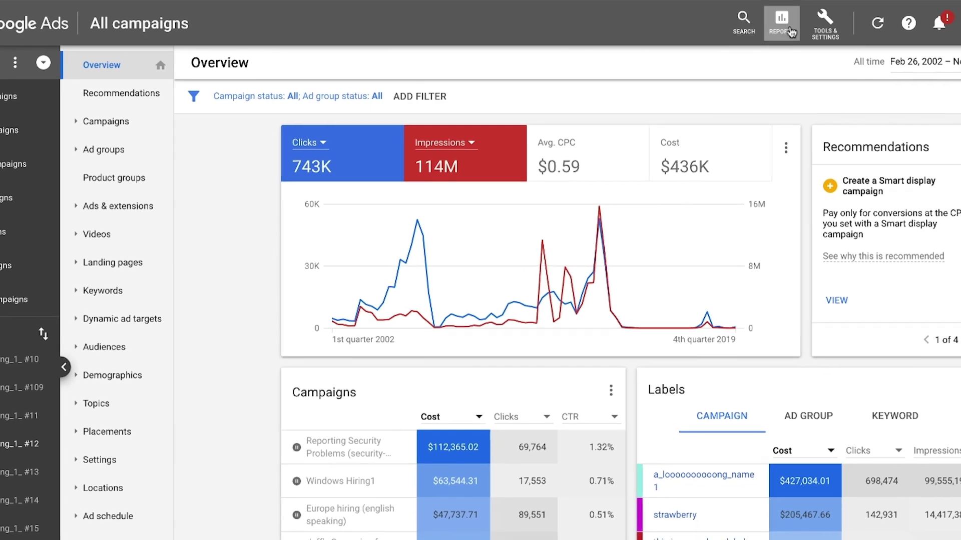
# - Go to Audience manager under Shared Library and start a new App users remarketing audience
pyautogui.click(711, 45)
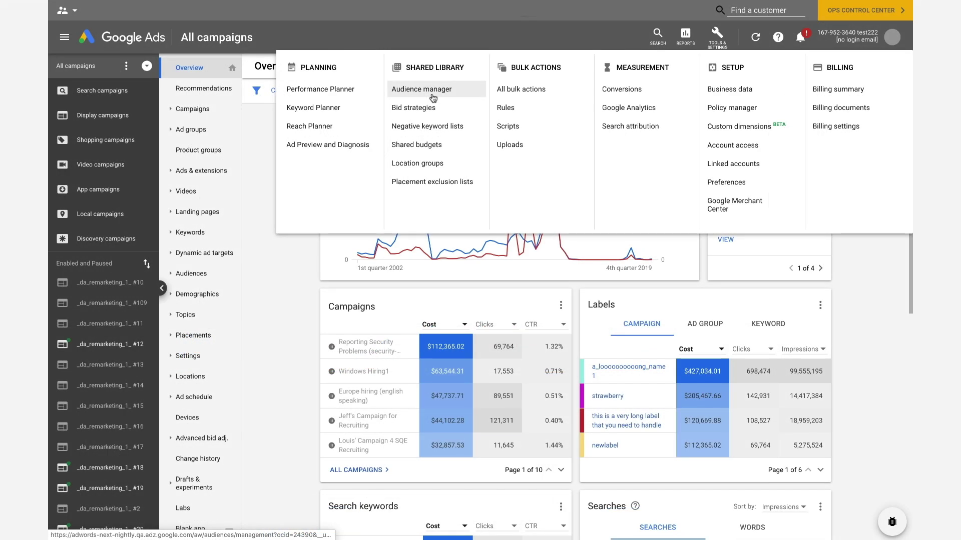
pyautogui.click(286, 80)
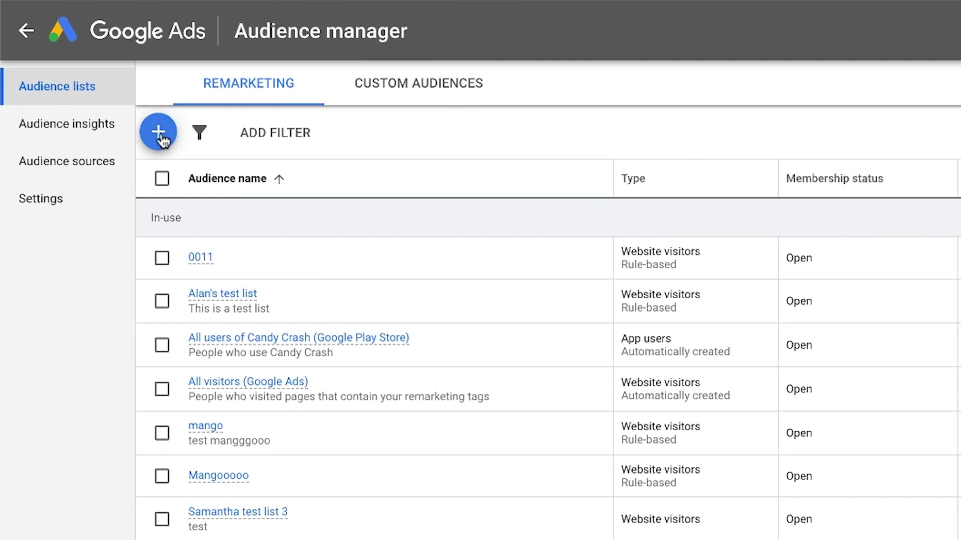
pyautogui.click(159, 133)
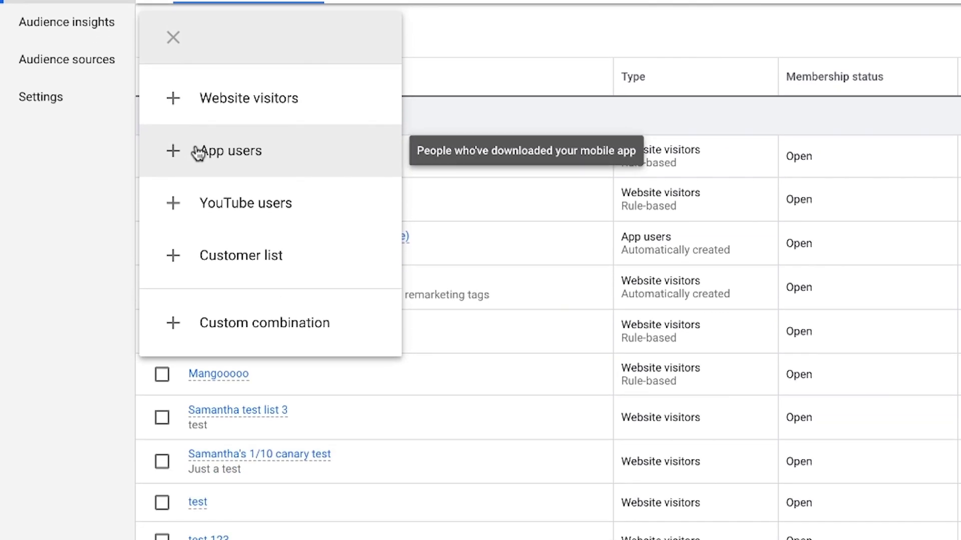
pyautogui.click(198, 152)
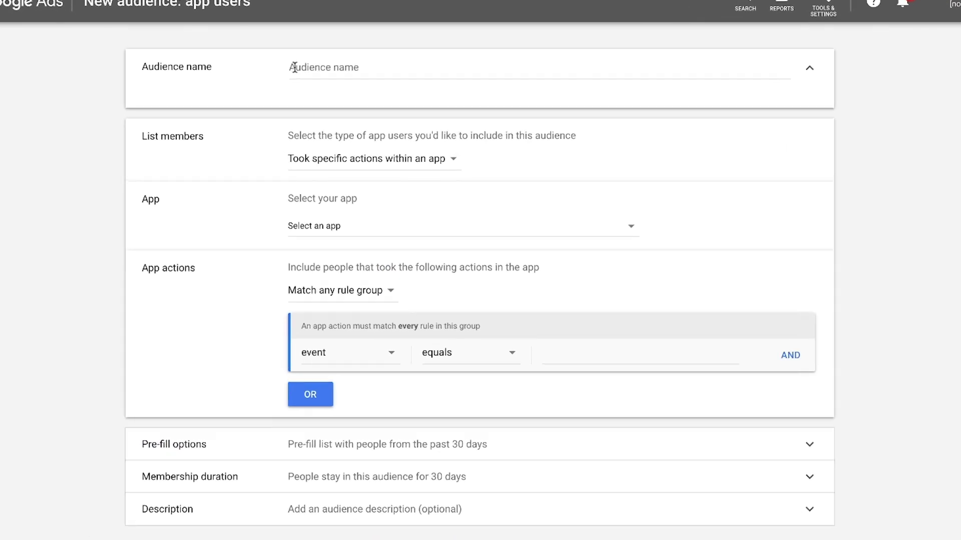
# - Keep the list members set to 'Took specific actions within an app'
pyautogui.click(294, 67)
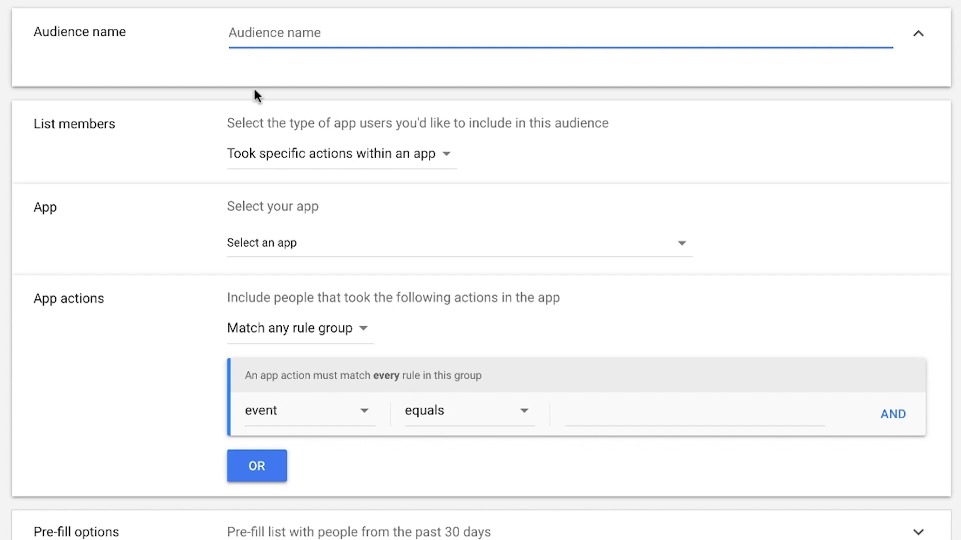
pyautogui.scroll(-2, 265, 83)
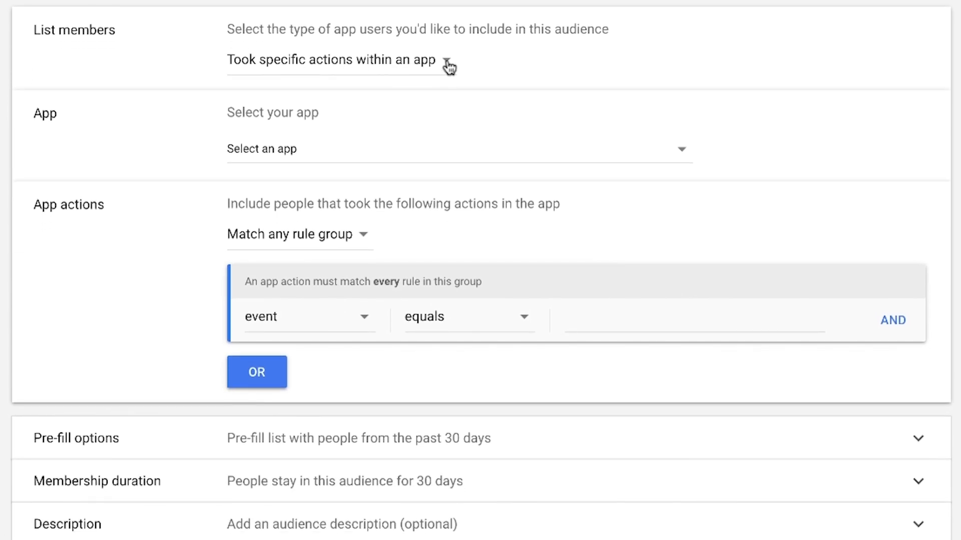
pyautogui.click(445, 67)
pyautogui.click(443, 80)
# - Check the rule group options and keep 'Match any rule group'
pyautogui.scroll(-2, 459, 124)
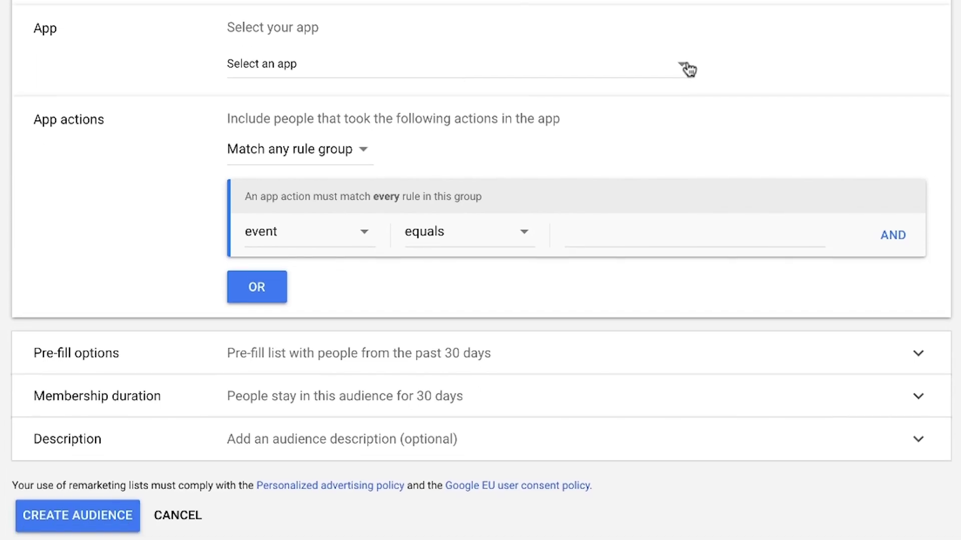
pyautogui.scroll(-2, 689, 69)
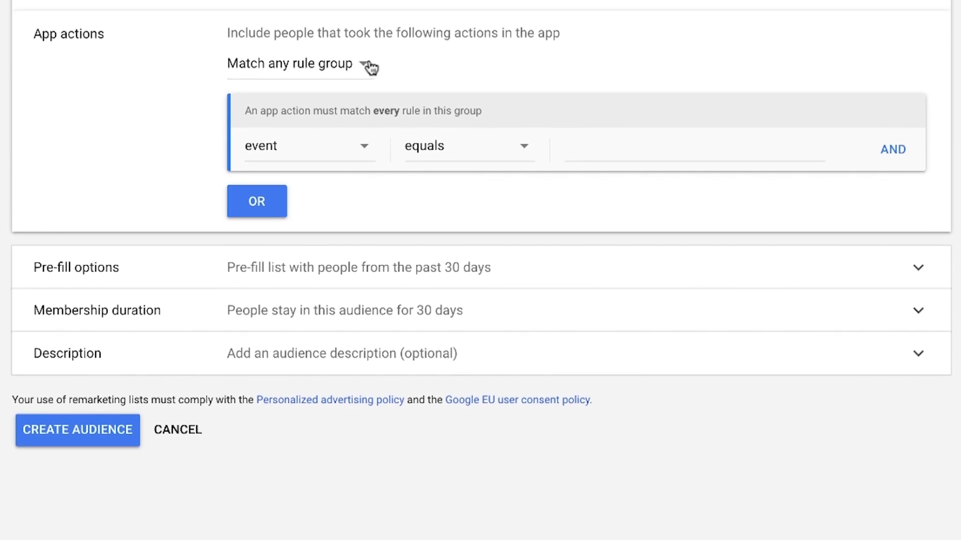
pyautogui.click(369, 65)
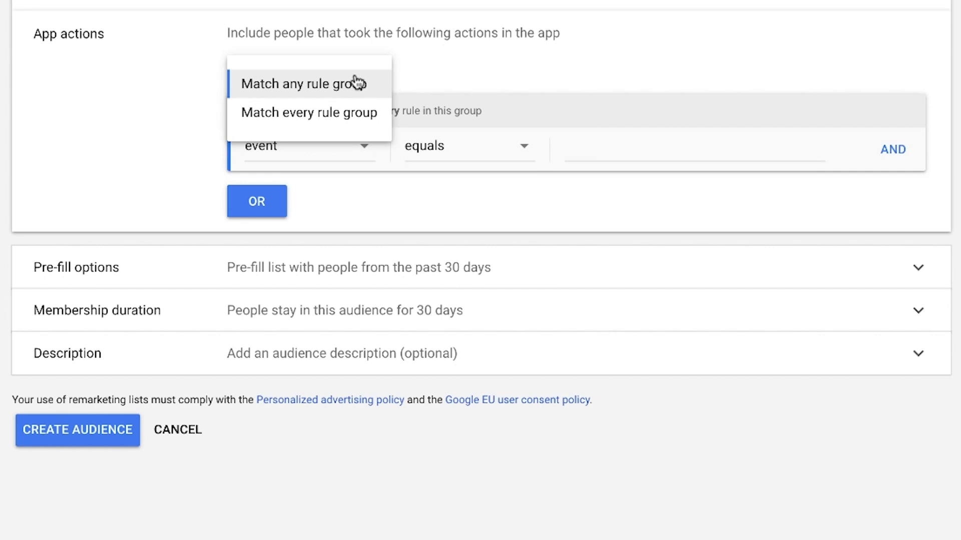
pyautogui.click(357, 83)
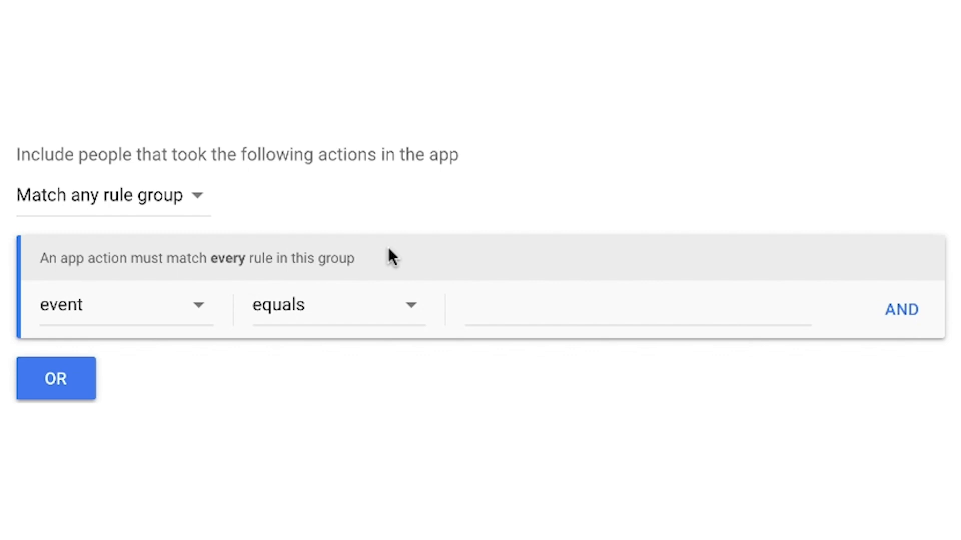
# - Review the event value, pre-fill, 30-day membership and description fields, then create the audience
pyautogui.click(515, 313)
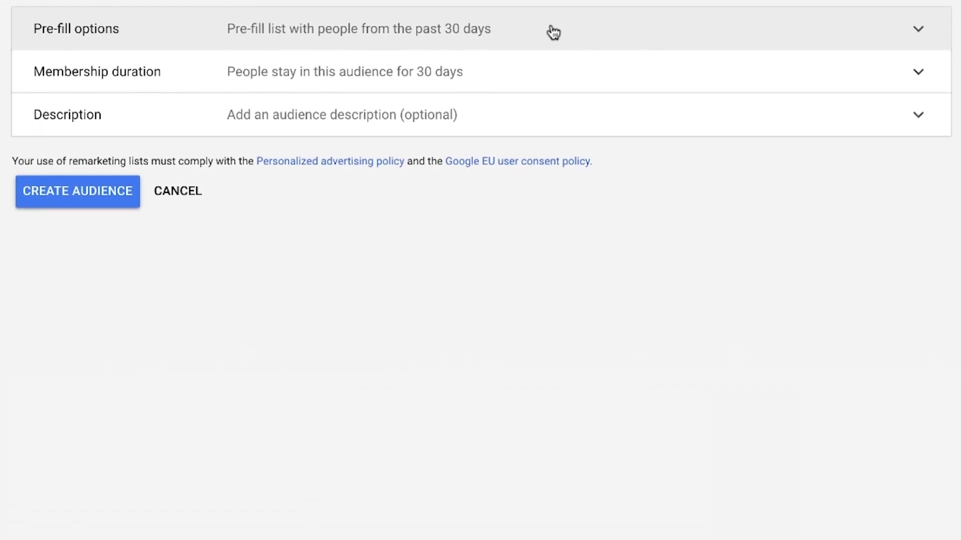
pyautogui.click(551, 30)
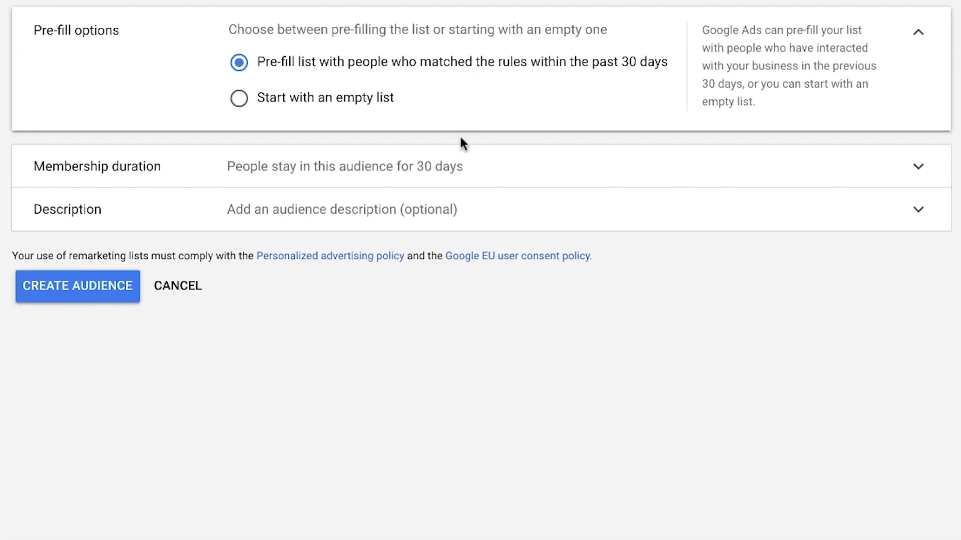
pyautogui.click(454, 169)
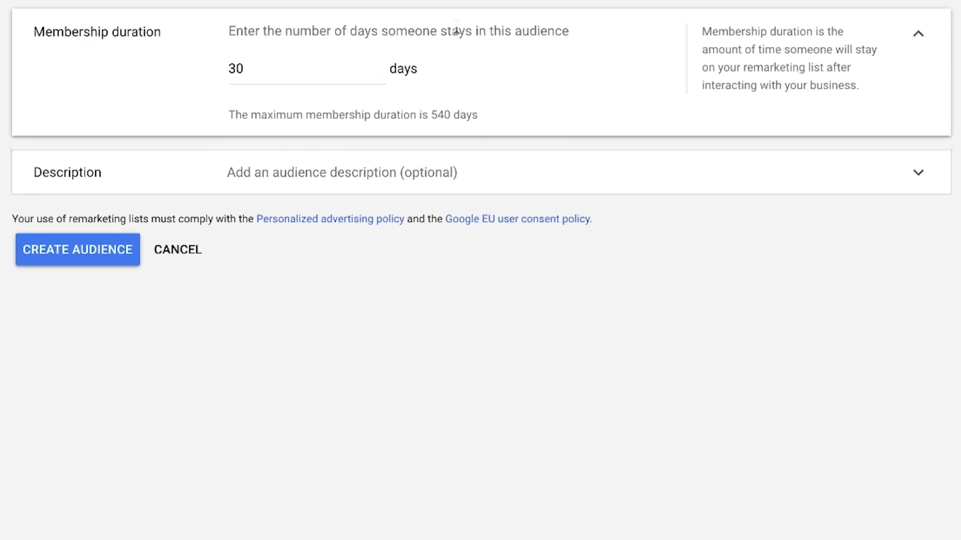
pyautogui.click(390, 177)
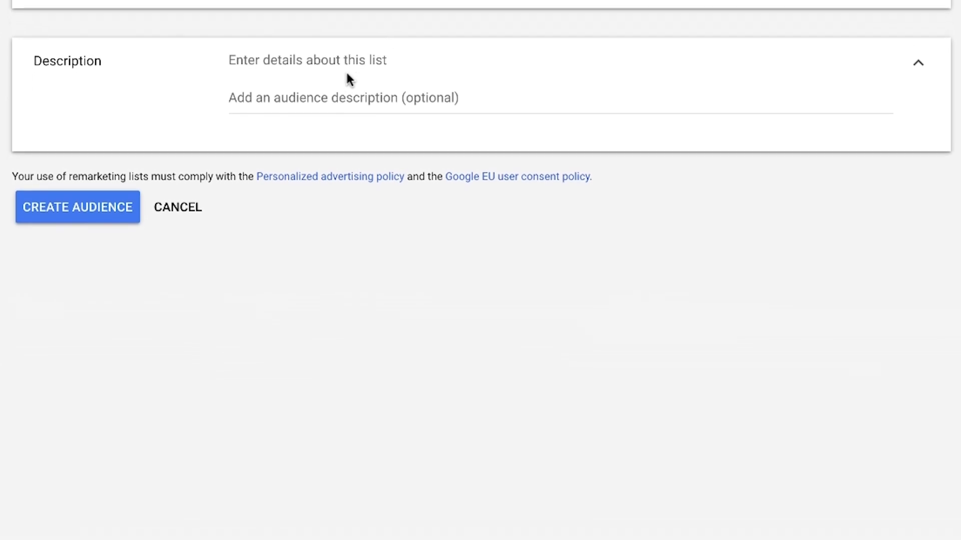
pyautogui.click(341, 201)
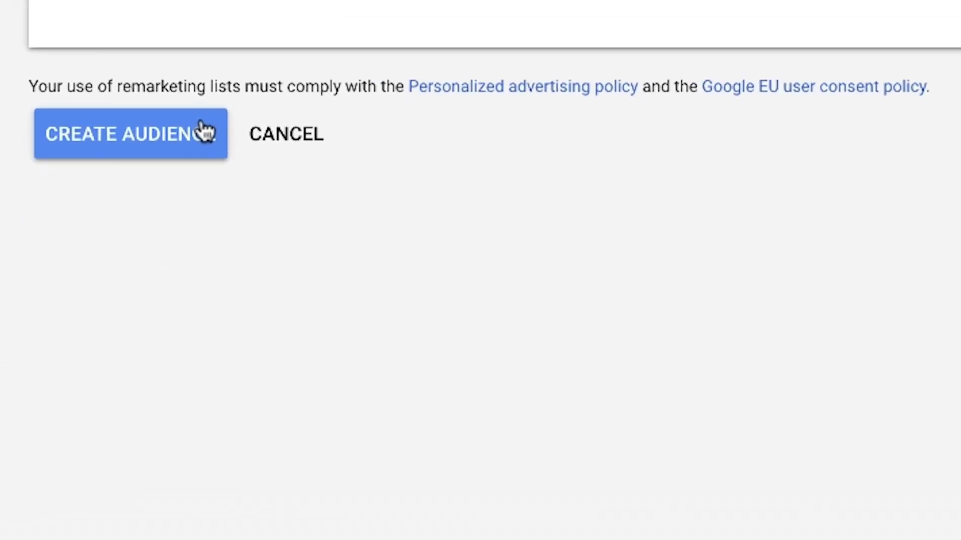
pyautogui.click(261, 72)
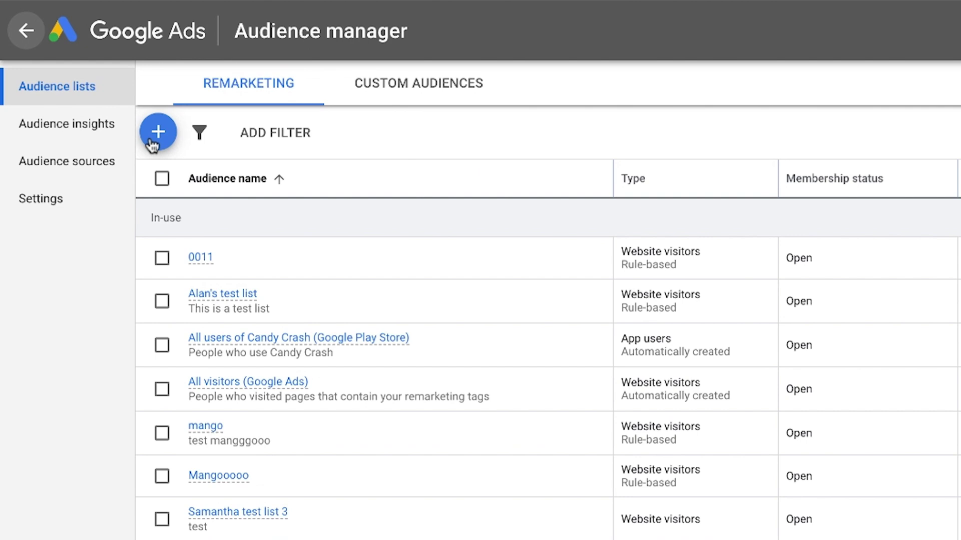
# - Start another new App users audience from Audience manager
pyautogui.click(133, 98)
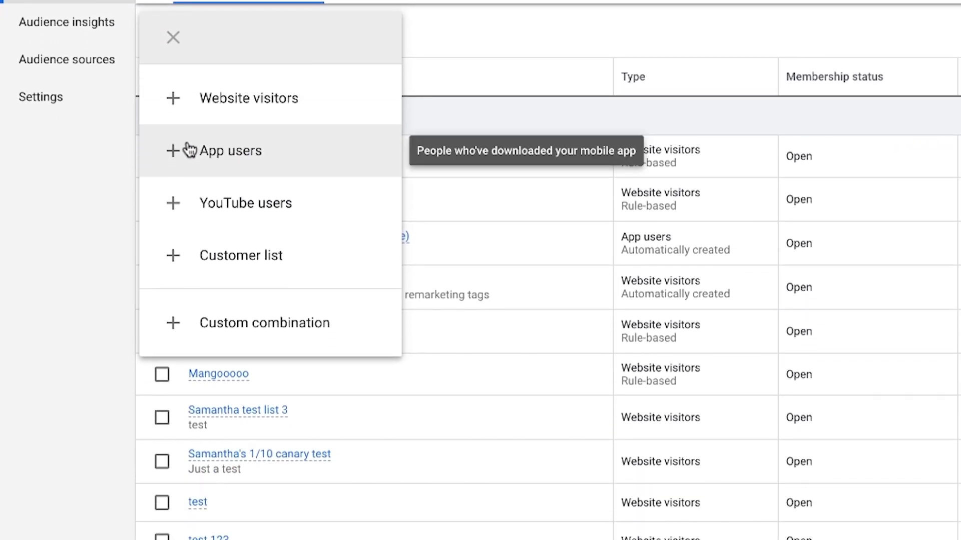
pyautogui.click(189, 150)
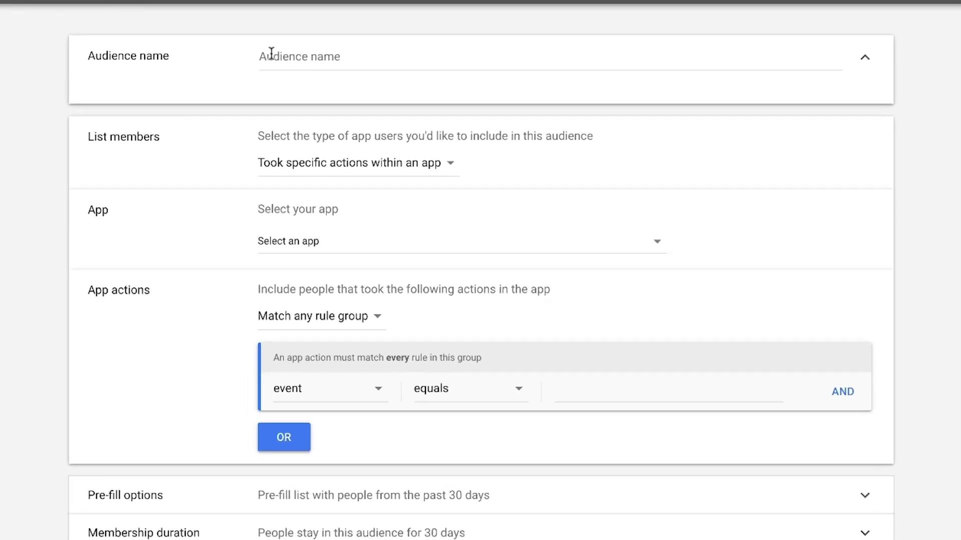
# - Keep 'Took specific actions within an app' and focus the empty event-equals rule value
pyautogui.click(272, 53)
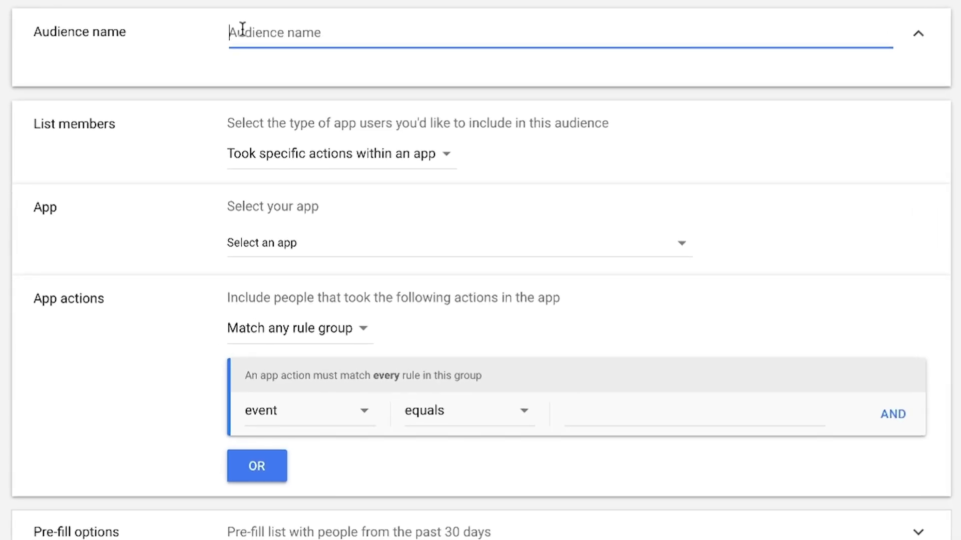
pyautogui.click(446, 154)
pyautogui.click(444, 73)
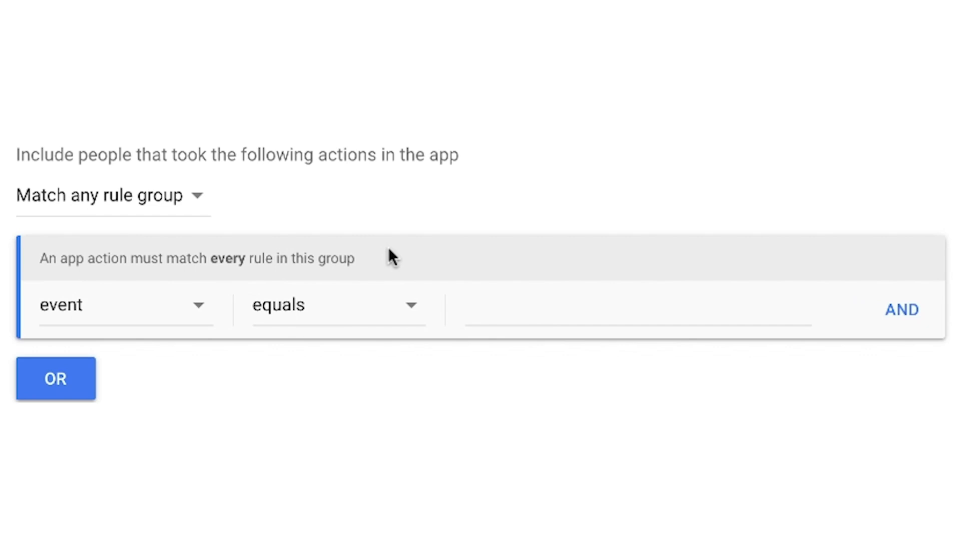
pyautogui.click(515, 312)
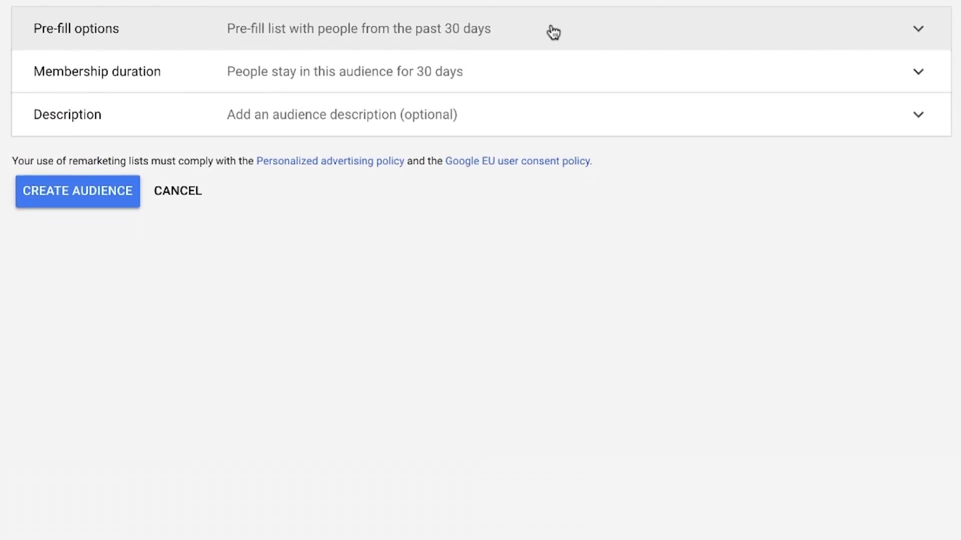
# - Check pre-fill, membership duration and description options, create the second audience, then start another
pyautogui.click(553, 150)
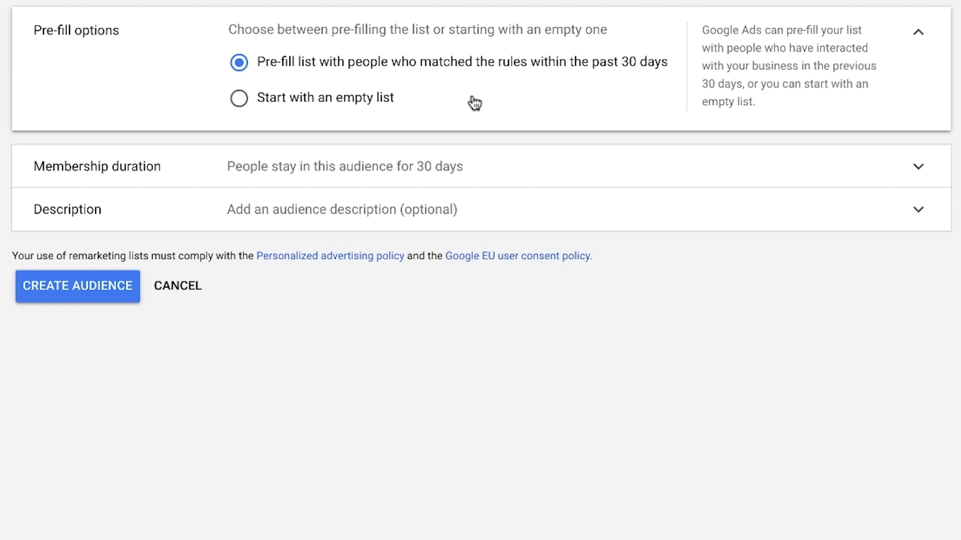
pyautogui.click(457, 169)
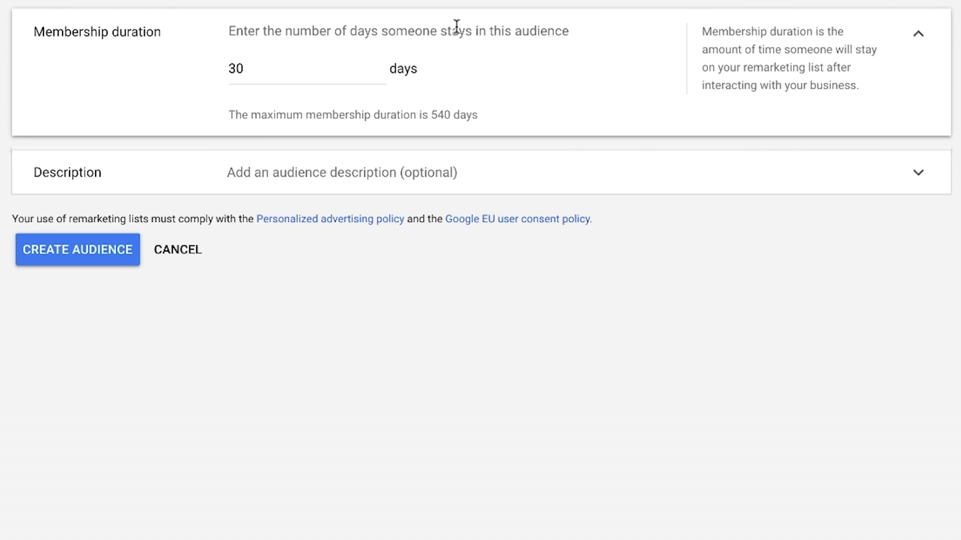
pyautogui.click(390, 176)
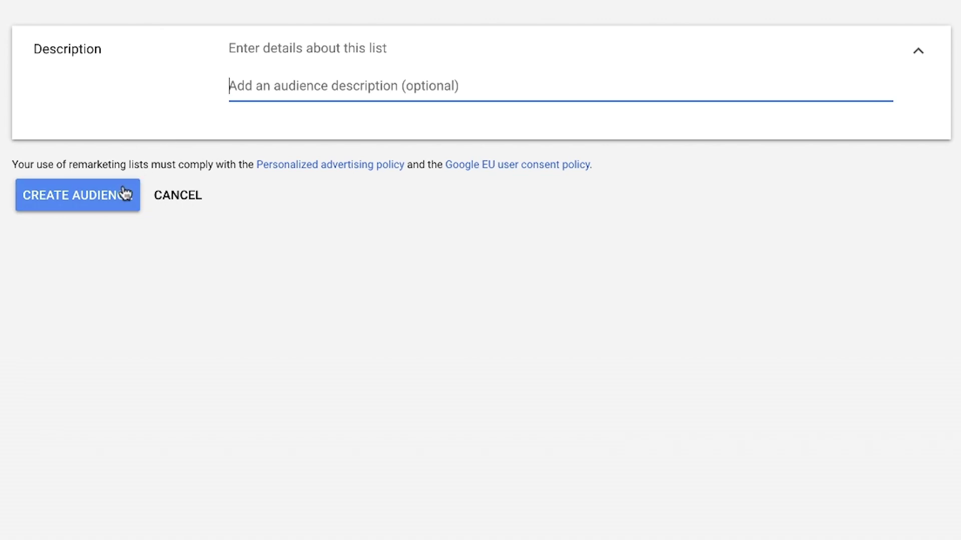
pyautogui.click(124, 194)
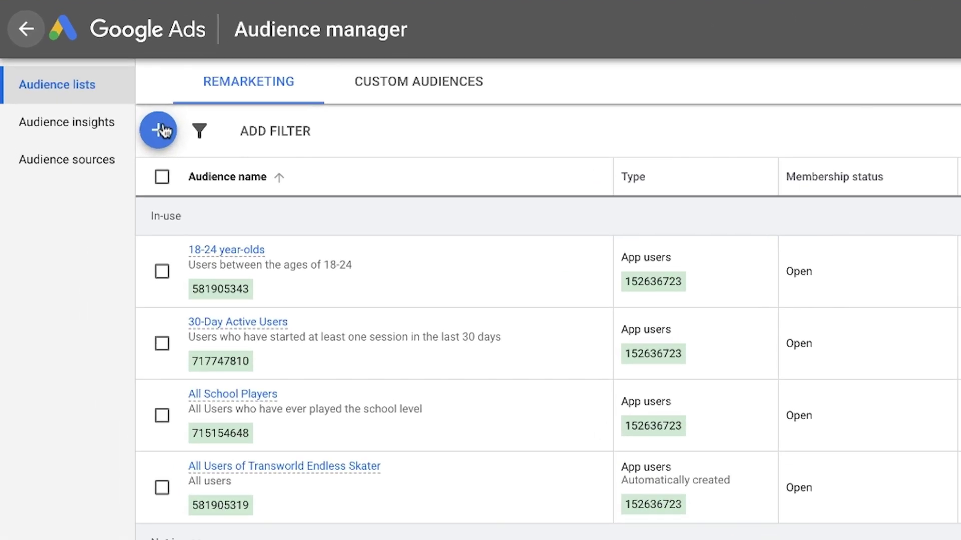
pyautogui.click(96, 79)
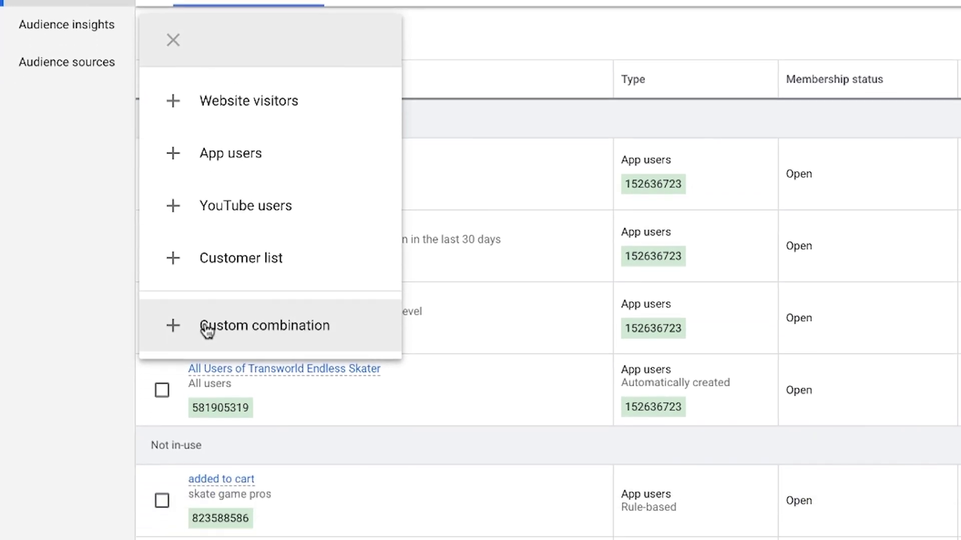
# - Build an 'Any of these audiences' group with All users of Transworld Endless Skater (Android), adding an AND group
pyautogui.click(208, 428)
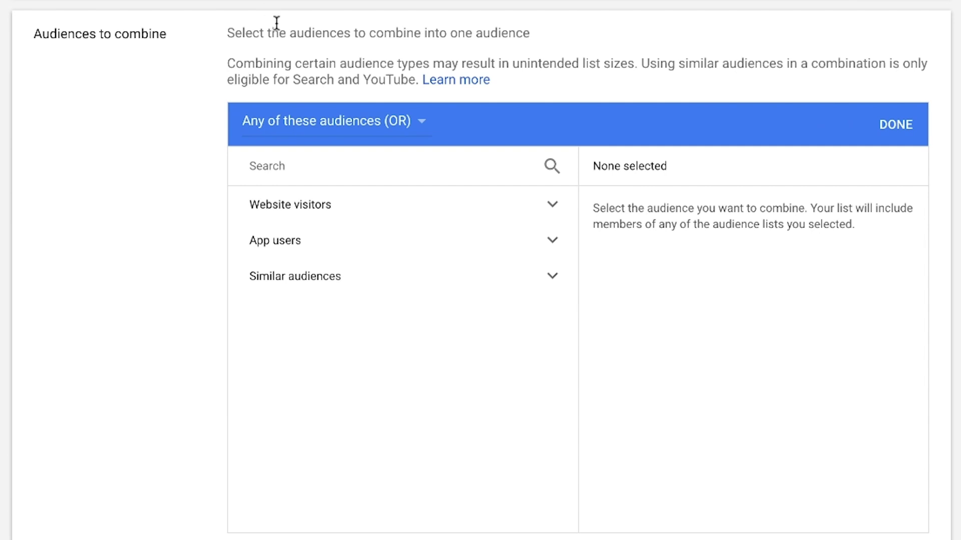
pyautogui.click(420, 122)
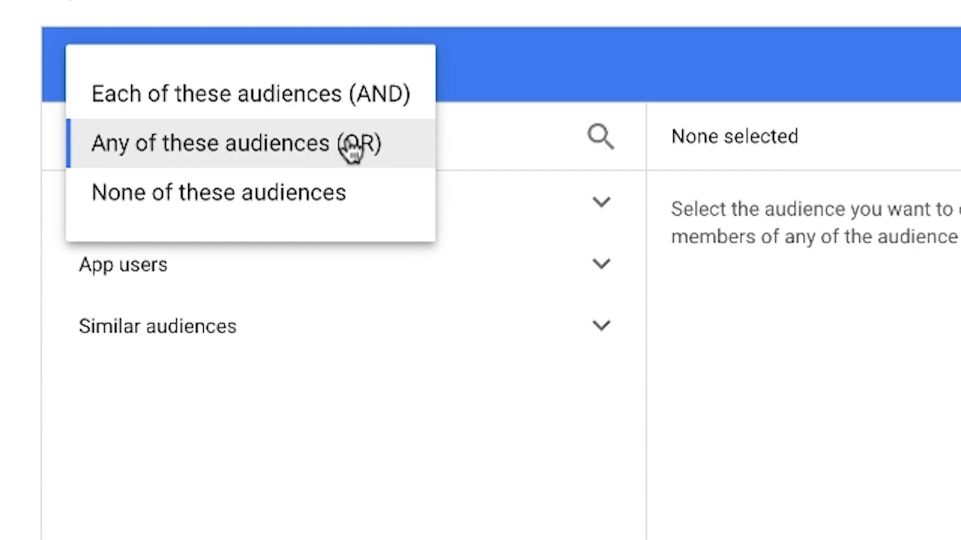
pyautogui.click(352, 146)
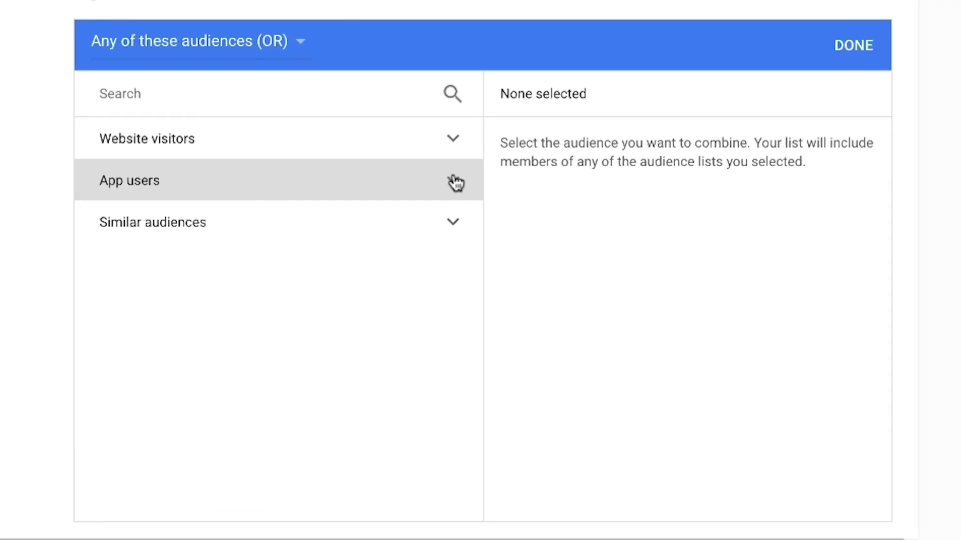
pyautogui.click(453, 181)
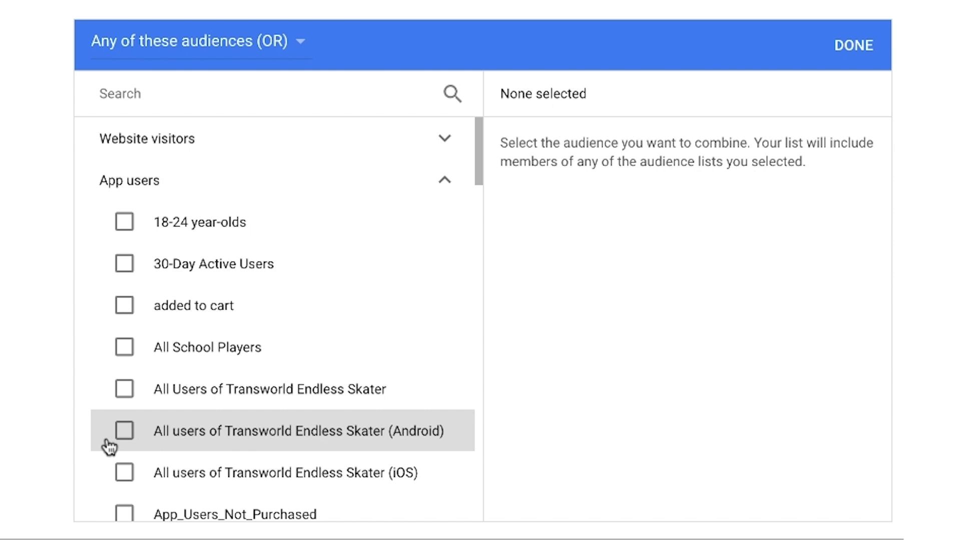
pyautogui.click(123, 436)
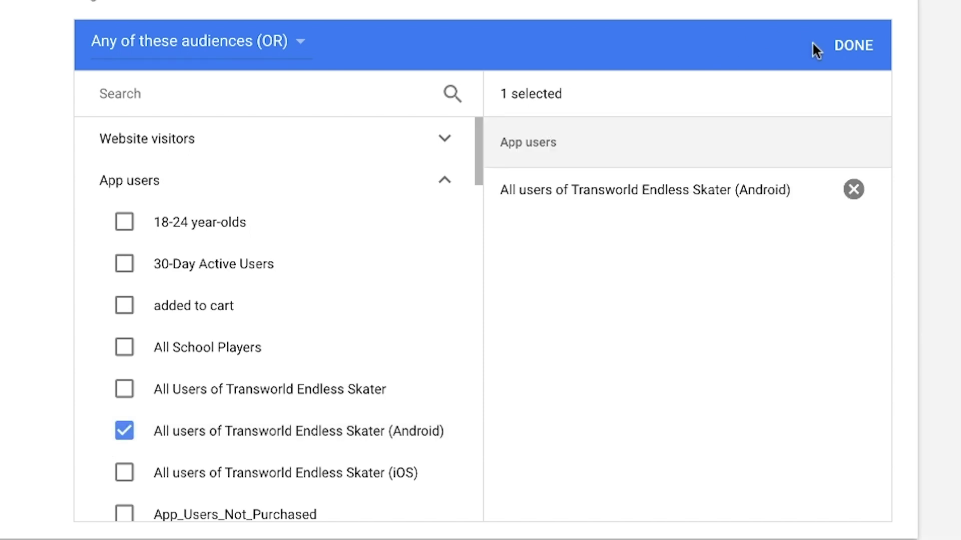
pyautogui.click(882, 61)
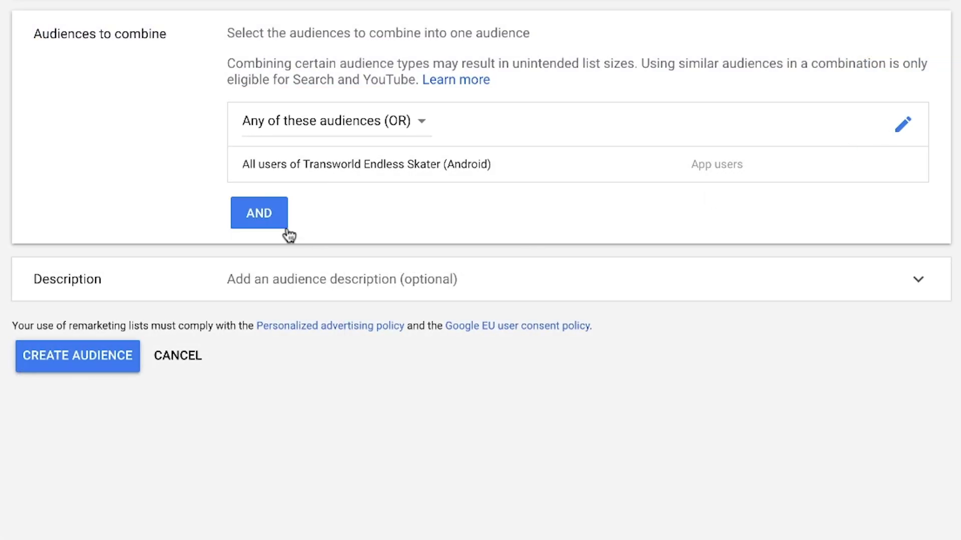
pyautogui.click(266, 220)
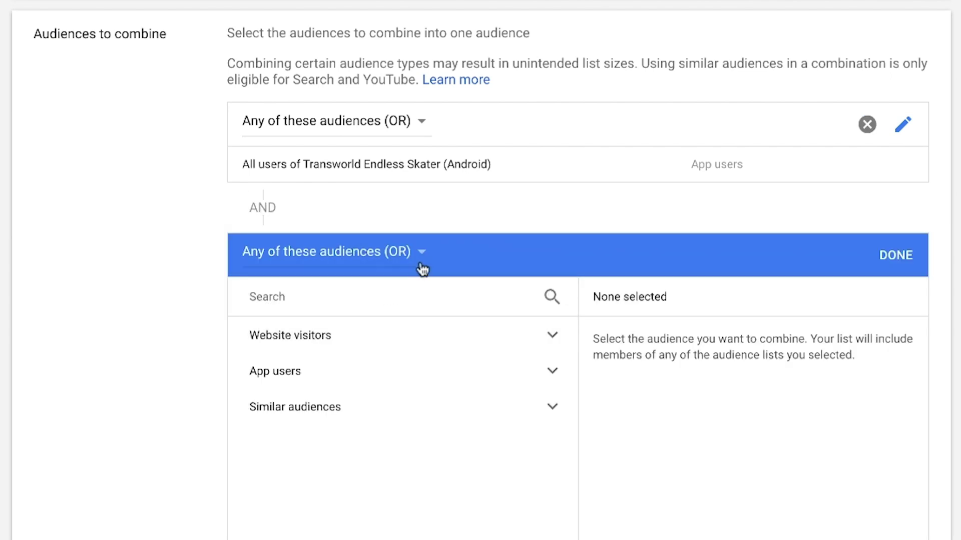
# - Set the AND group to 'None of these audiences' with 18-24 year-olds and create the audience
pyautogui.click(423, 255)
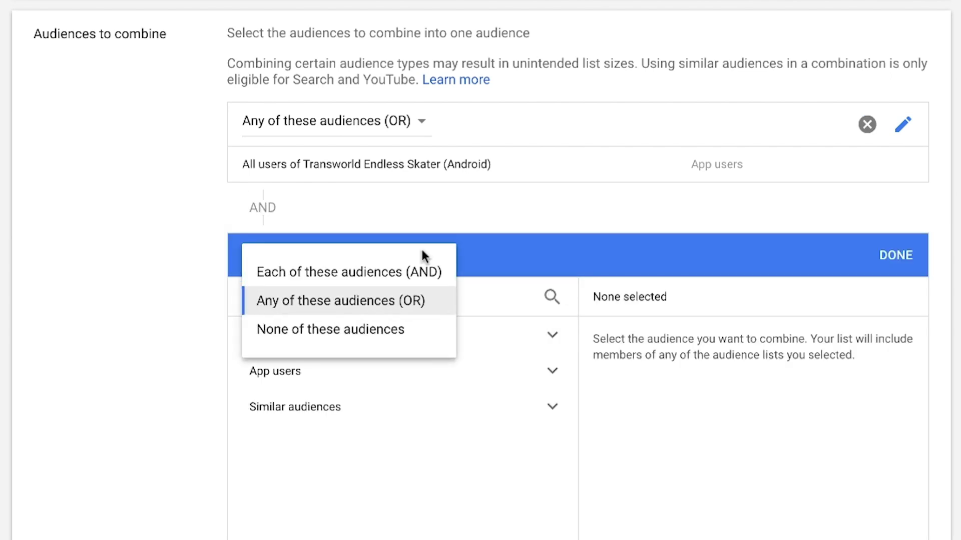
pyautogui.click(379, 330)
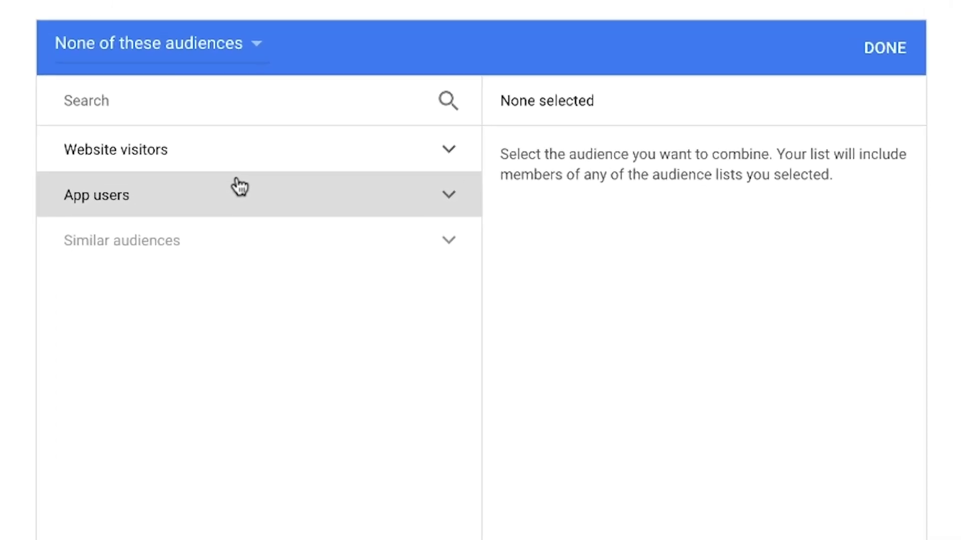
pyautogui.click(239, 186)
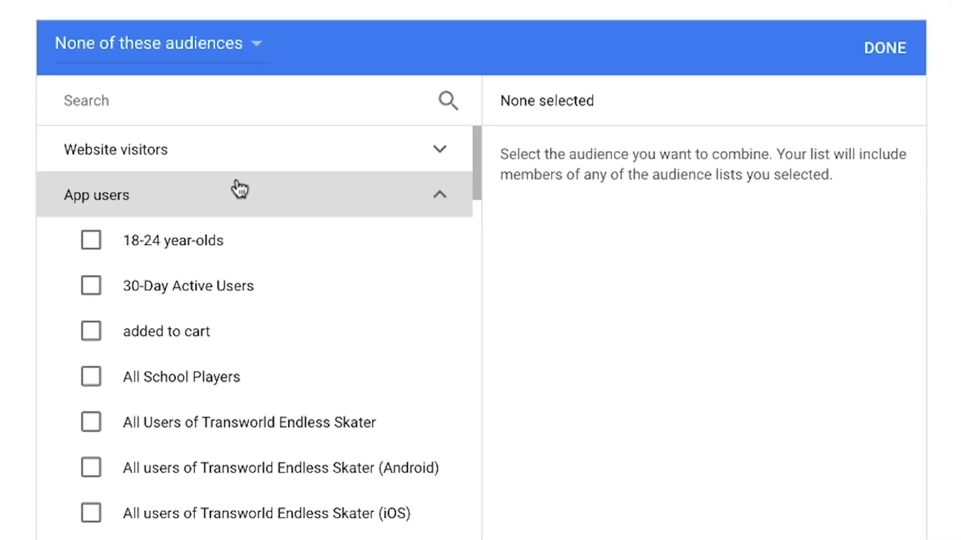
pyautogui.click(92, 245)
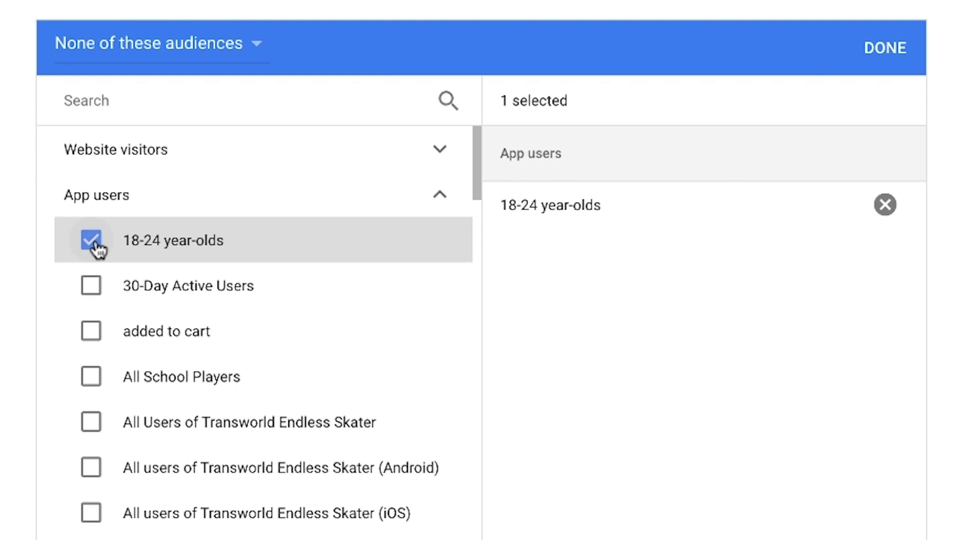
pyautogui.click(891, 53)
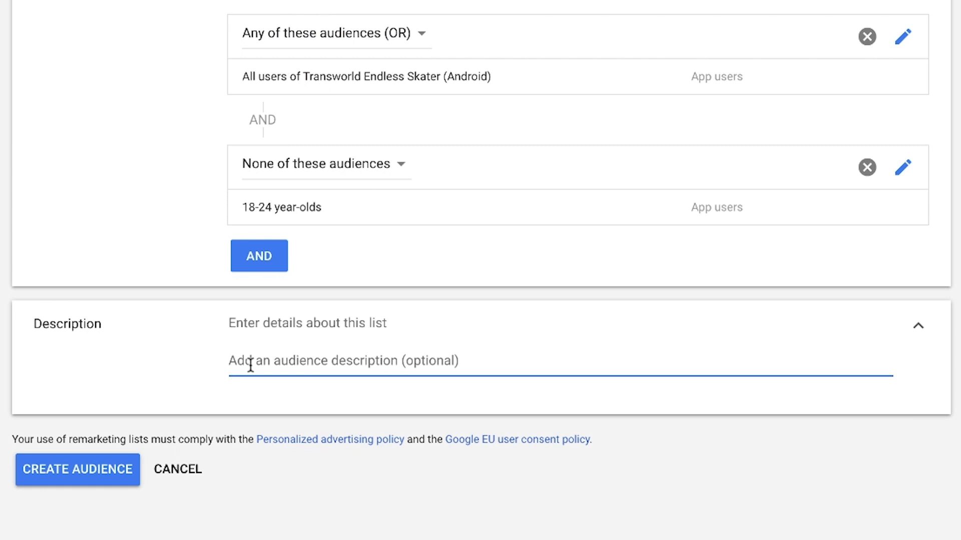
pyautogui.click(108, 479)
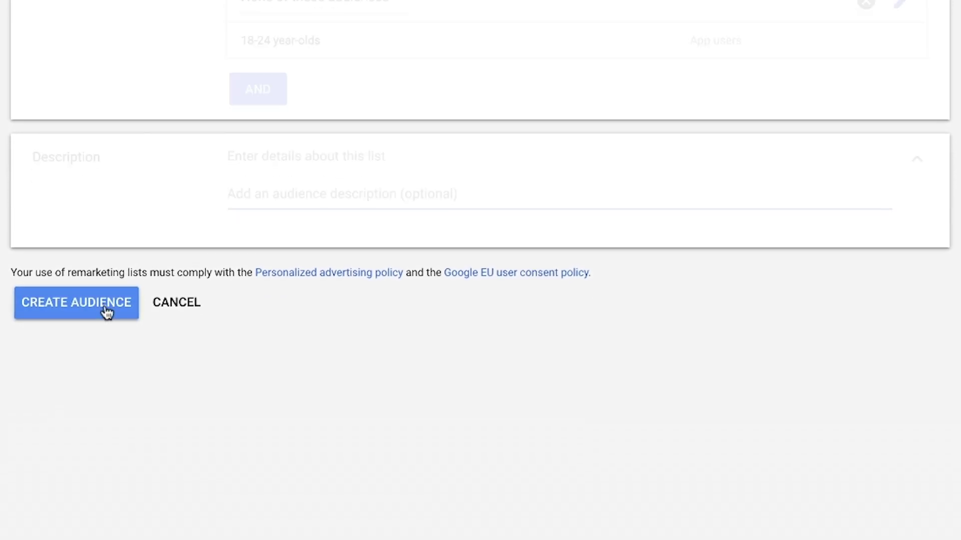